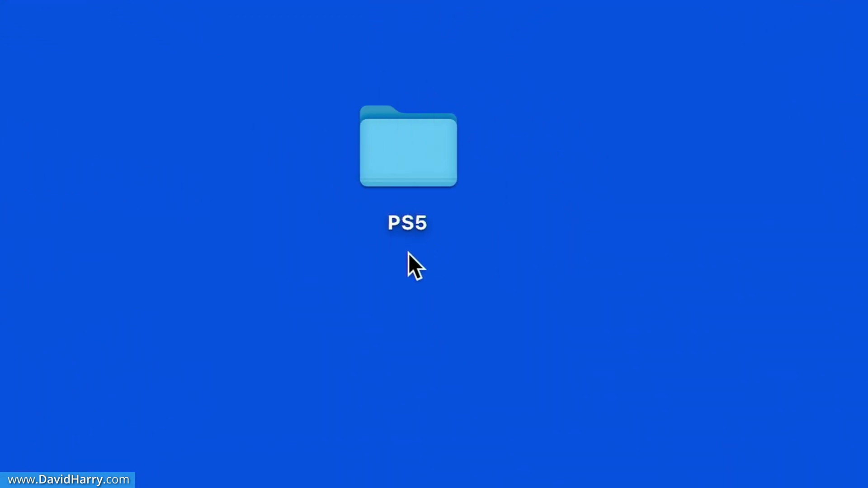
Step: Go to PS5 > CREATE > Video Clips > Call of Duty, select the first .webm clip, and launch LosslessCut
double_click(423, 171)
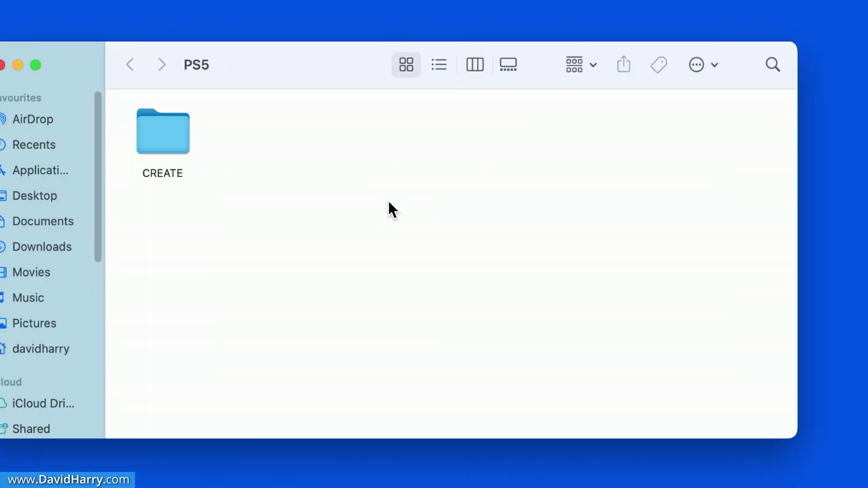
double_click(159, 136)
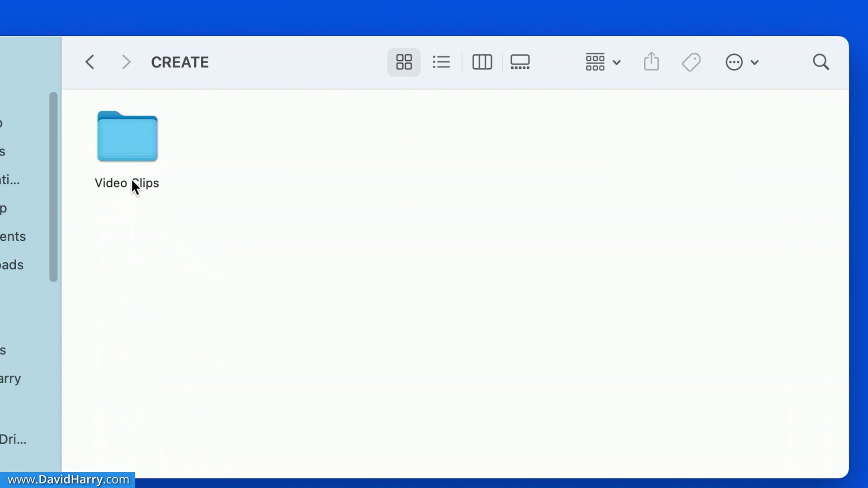
double_click(127, 152)
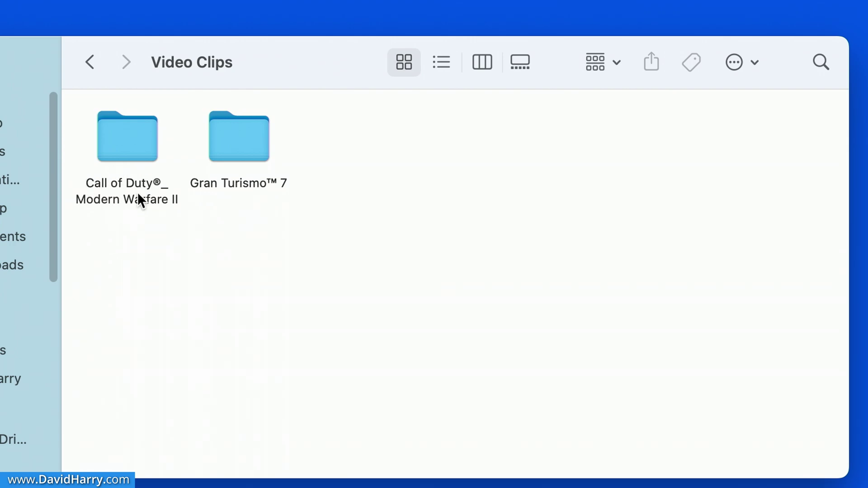
double_click(128, 137)
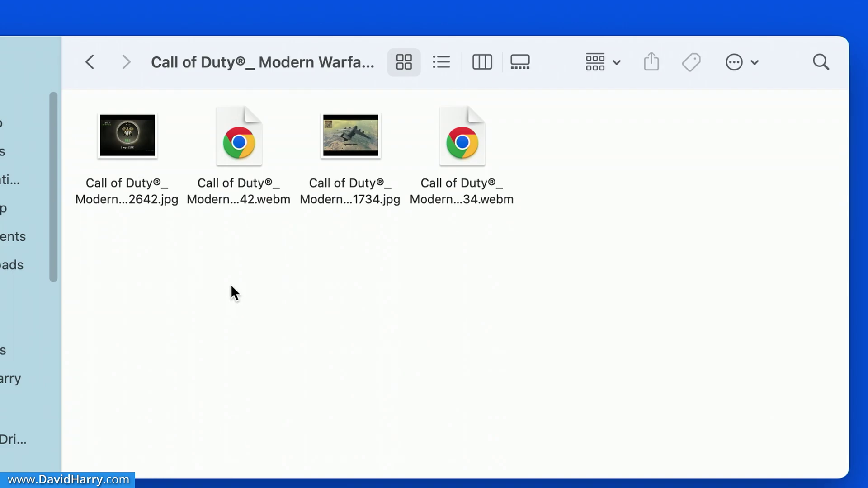
left_click(239, 145)
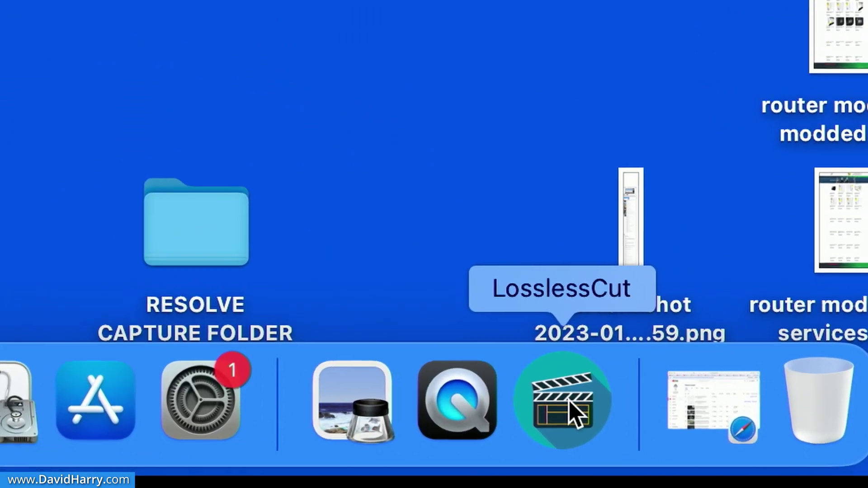
left_click(572, 414)
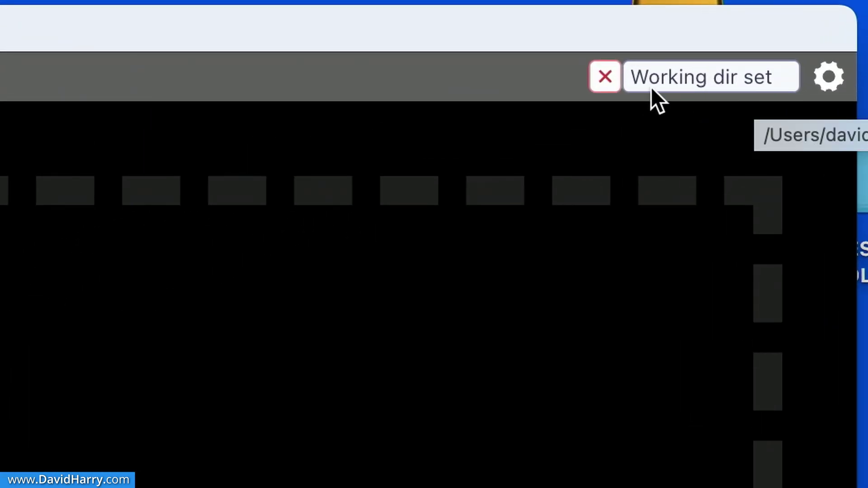
Step: Check that the working directory is the desktop's LOSSLESS CUT folder, and cancel without changing it
mouse_move(650, 78)
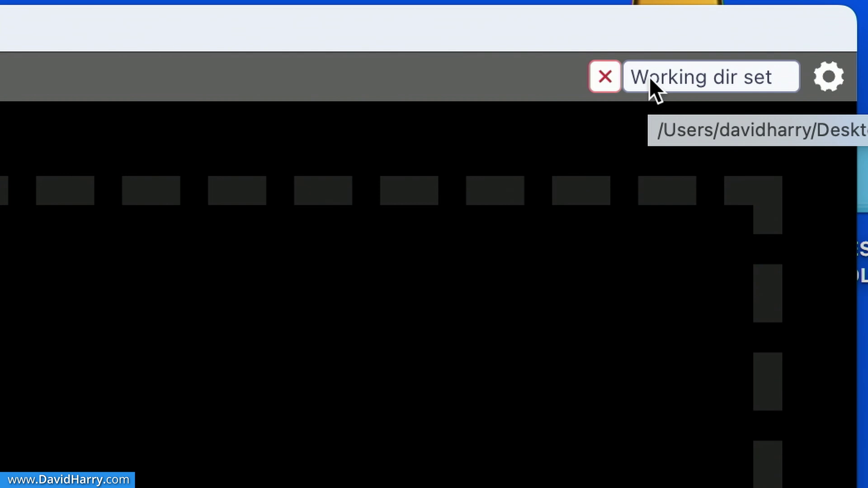
left_click(700, 77)
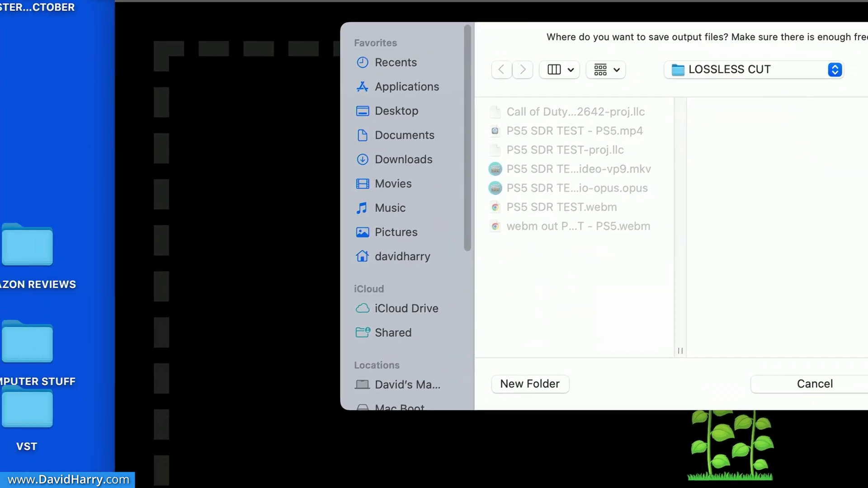
left_click(61, 335)
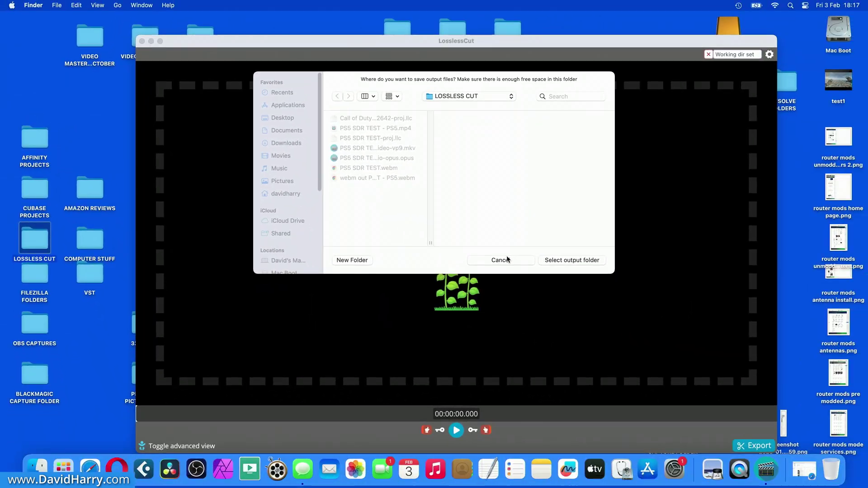
left_click(505, 261)
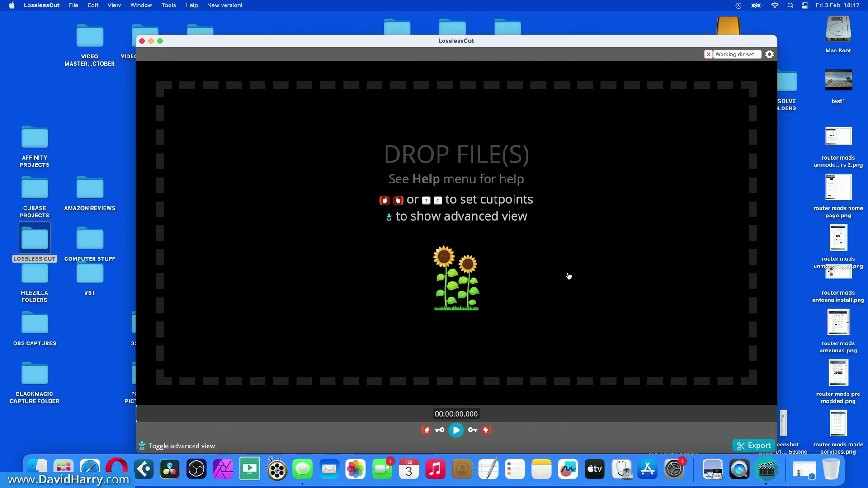
Step: Place Finder and LosslessCut side by side and drag the Call of Duty .webm clip into LosslessCut
left_click_drag(224, 38, 551, 110)
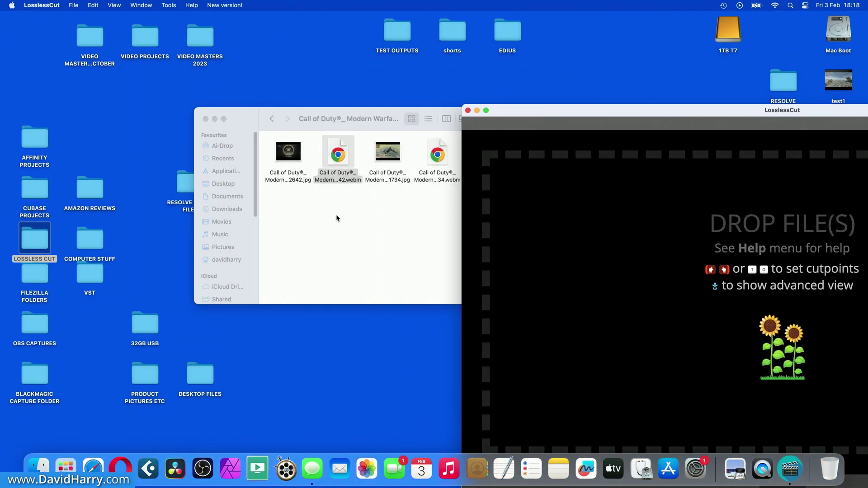
left_click(335, 215)
left_click_drag(368, 123, 171, 42)
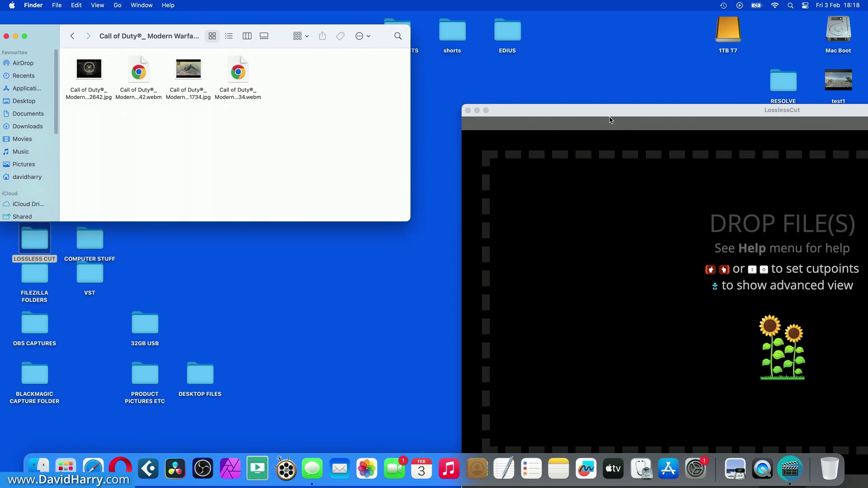
left_click_drag(603, 114, 306, 40)
left_click(137, 75)
left_click_drag(137, 75, 446, 185)
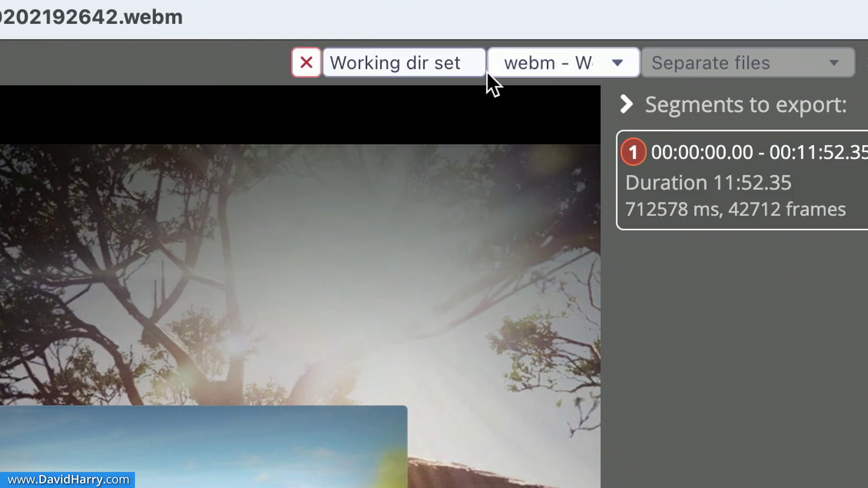
Step: Switch the output format from webm to 'mp4 - MP4 (MPEG-4 Part 14)'
left_click(541, 62)
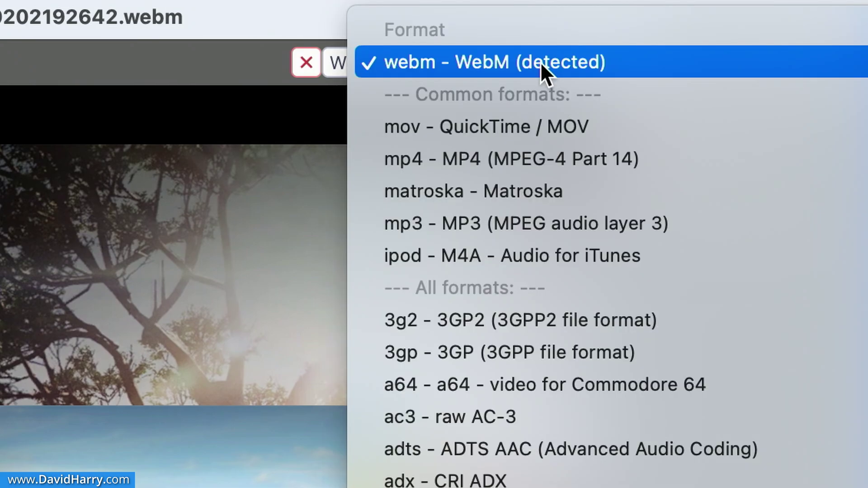
left_click(487, 164)
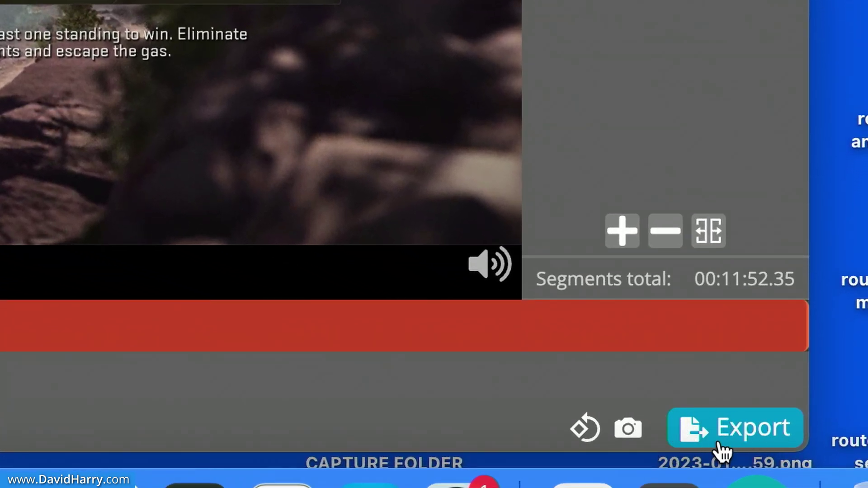
Step: In the export options, keep the output name cod.mp4 with both tracks included
left_click(723, 449)
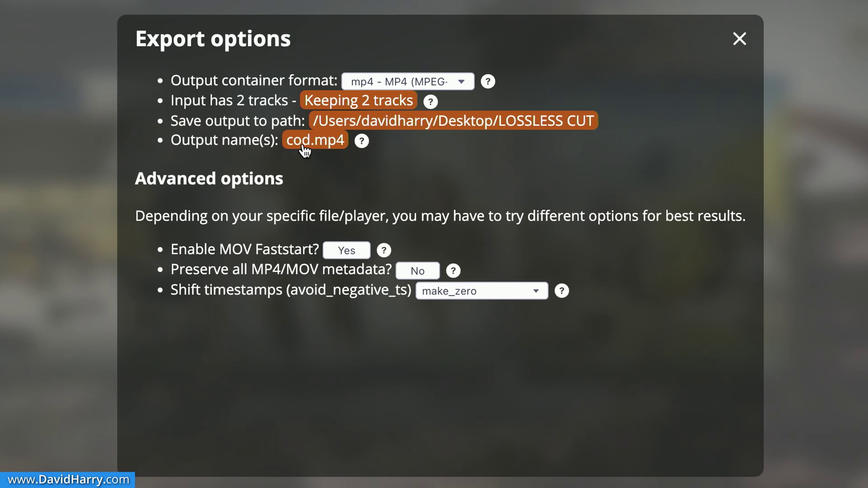
double_click(302, 144)
left_click_drag(194, 165, 165, 170)
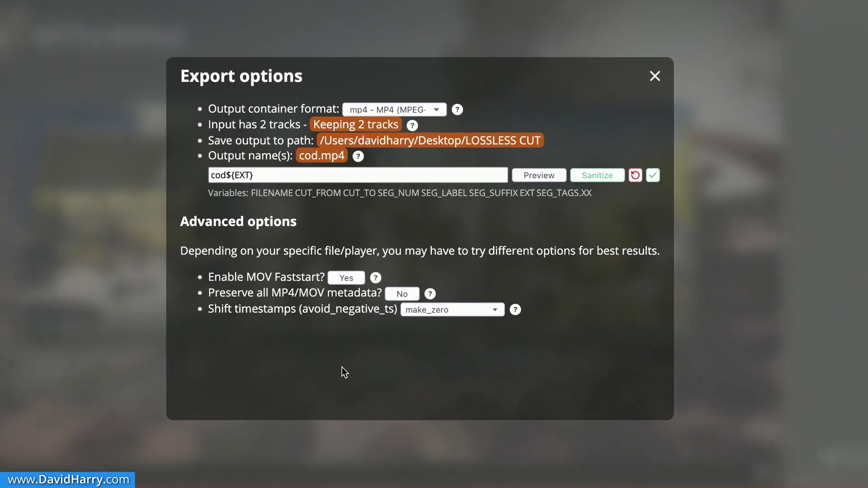
left_click(417, 402)
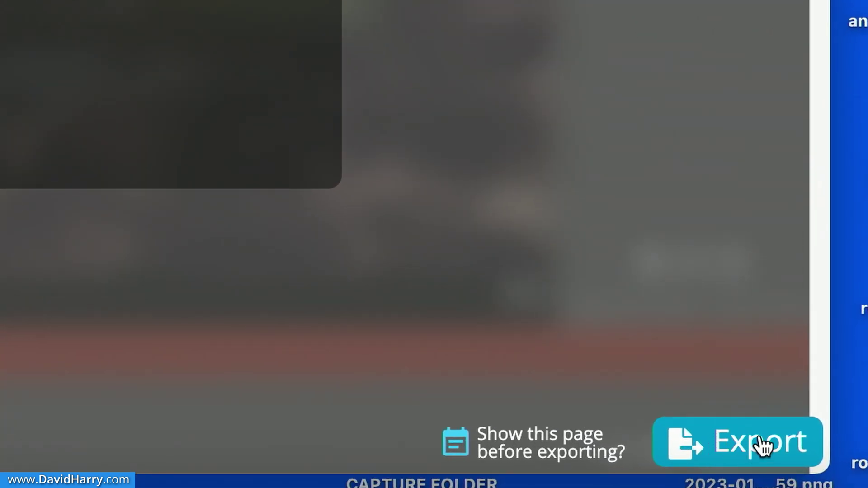
Step: Run the cod.mp4 export, dismiss the Done message, then close LosslessCut and the Finder window
left_click(725, 438)
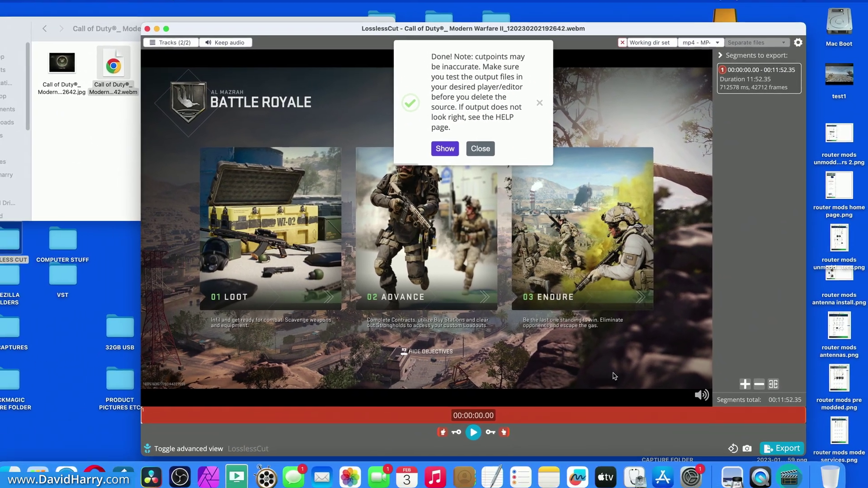
left_click(481, 149)
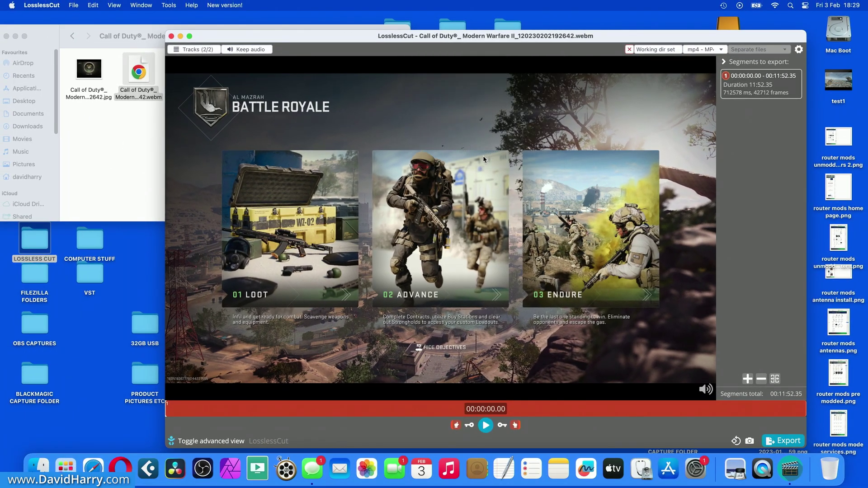
left_click(171, 37)
left_click_drag(191, 42, 408, 112)
left_click(192, 97)
left_click(364, 271)
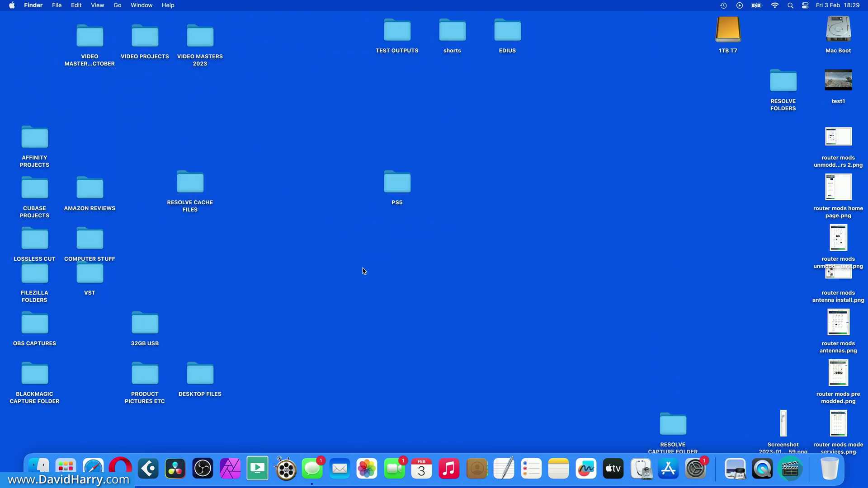
Step: Launch DaVinci Resolve and create a new project named 'cod ps5 test'
left_click(172, 471)
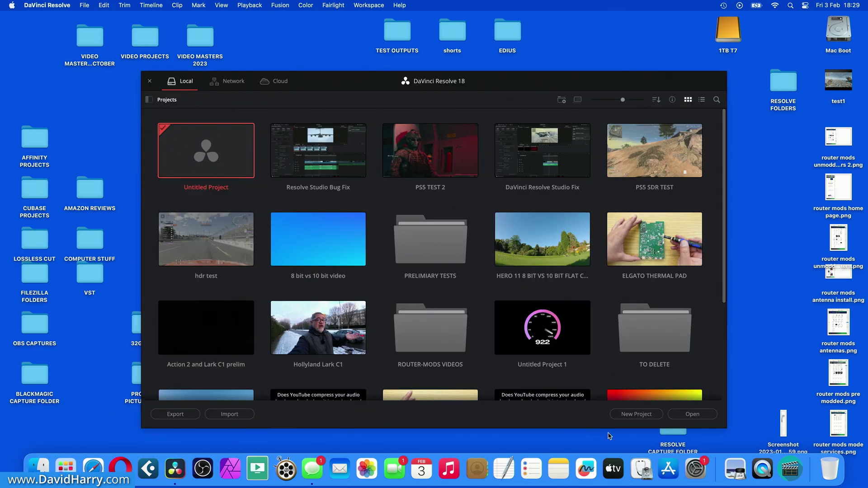
left_click(636, 414)
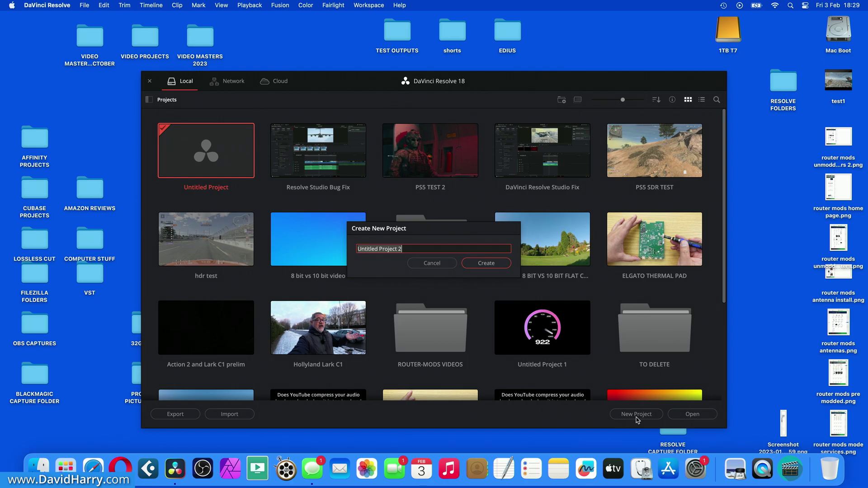
type("cod ps5 test")
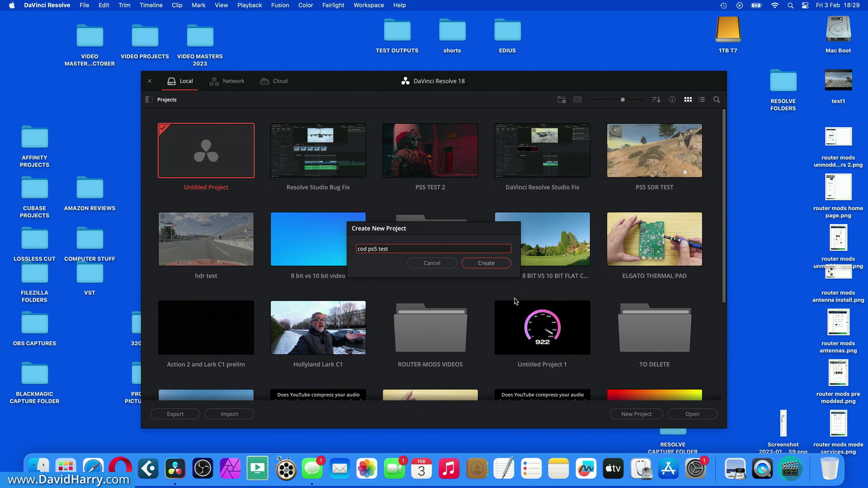
left_click(486, 264)
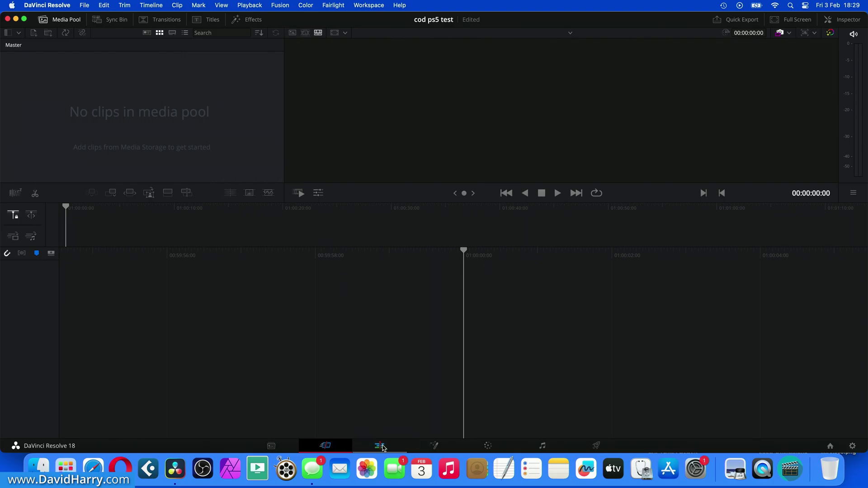
Step: On the Edit page, import cod.mp4 from Desktop > LOSSLESS CUT into the Media Pool
left_click(379, 446)
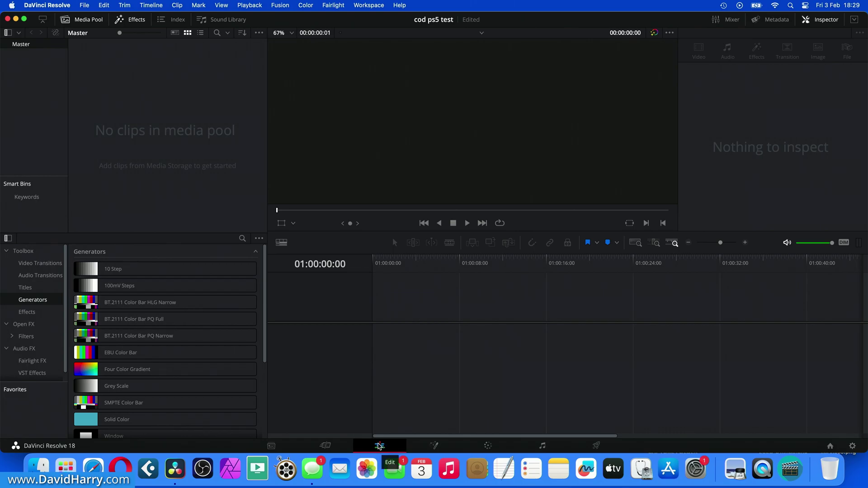
right_click(178, 110)
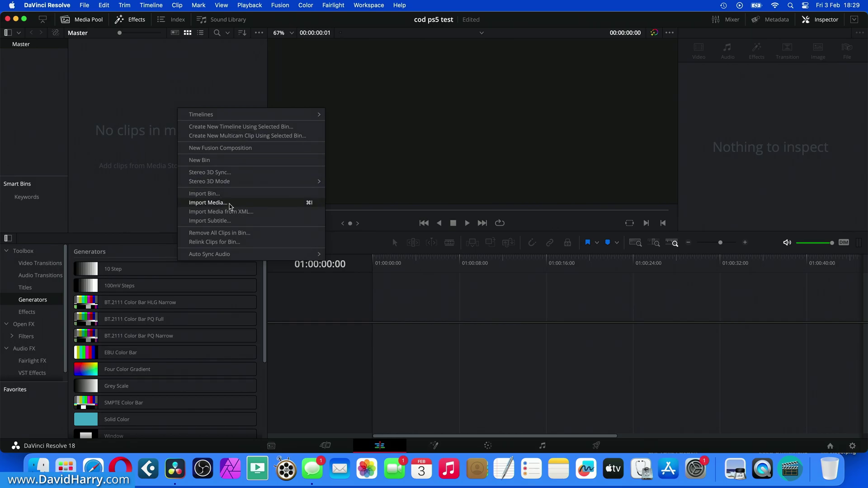
left_click(208, 204)
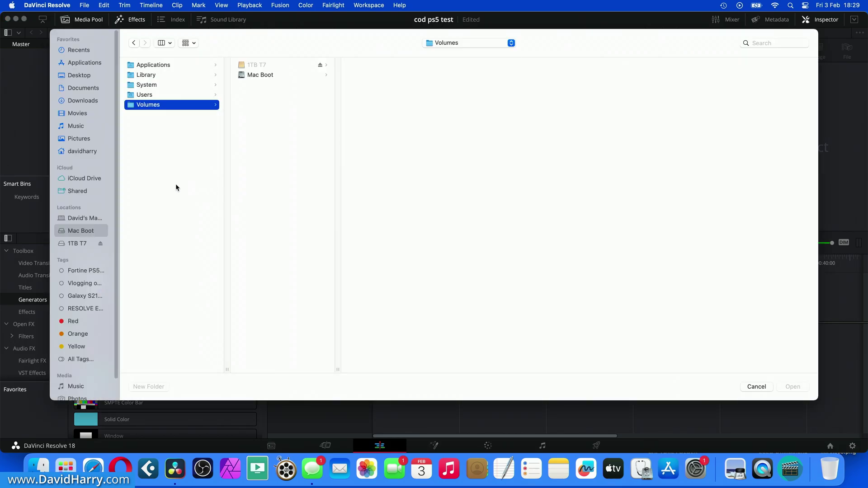
left_click(79, 78)
left_click(164, 155)
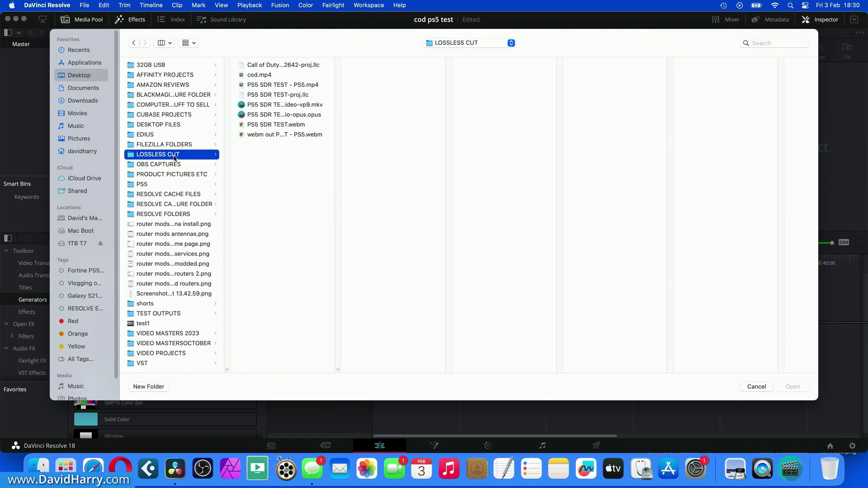
left_click(251, 75)
left_click(801, 388)
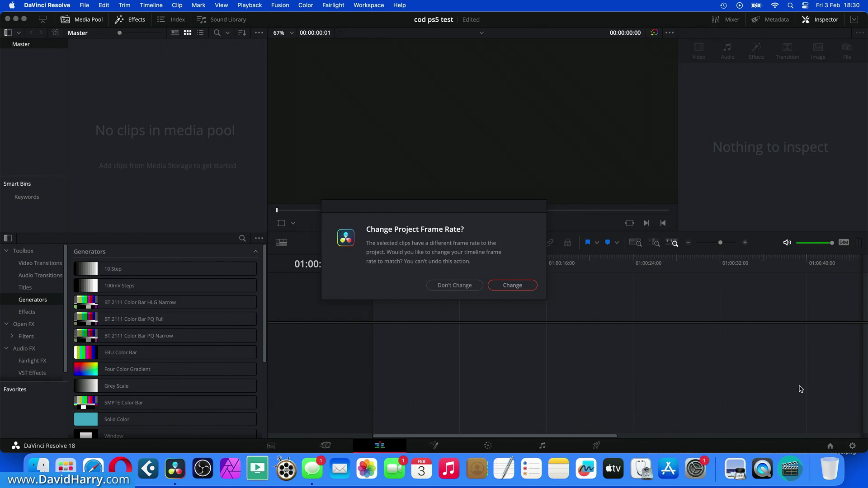
Step: Change the project frame rate to match cod.mp4 and save a 3840 x 2160 Ultra HD timeline resolution
left_click(512, 286)
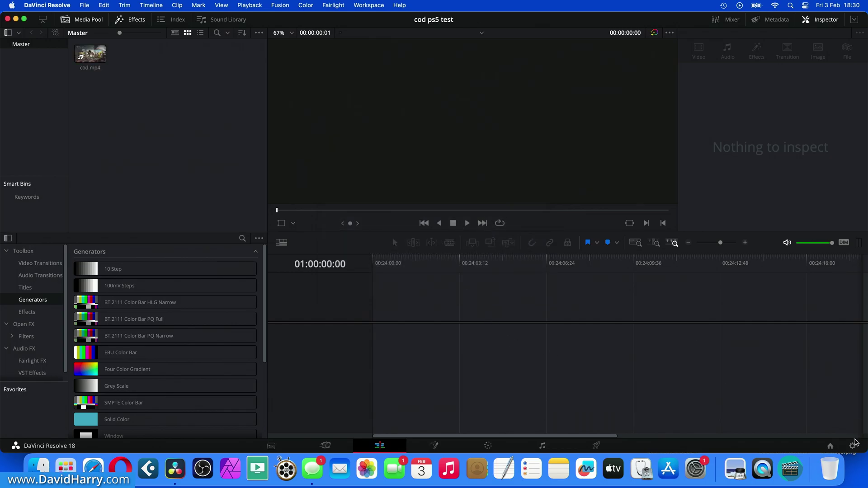
left_click(853, 446)
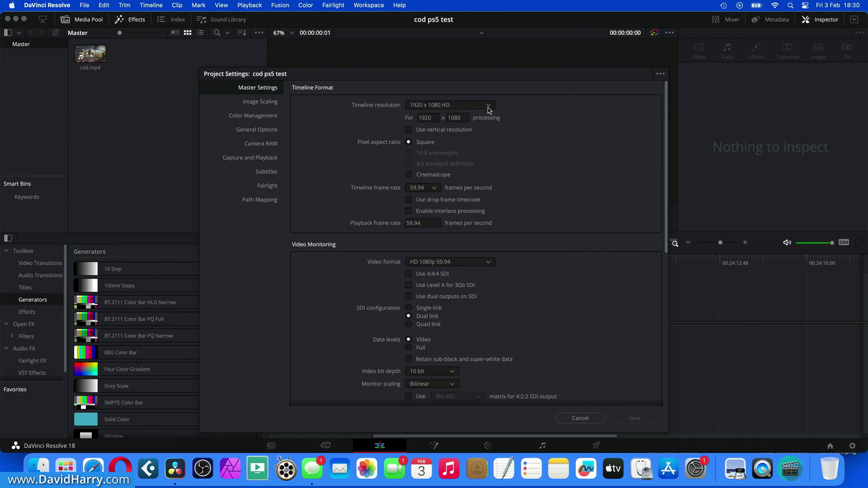
left_click(489, 105)
scroll(471, 169, "down", 3)
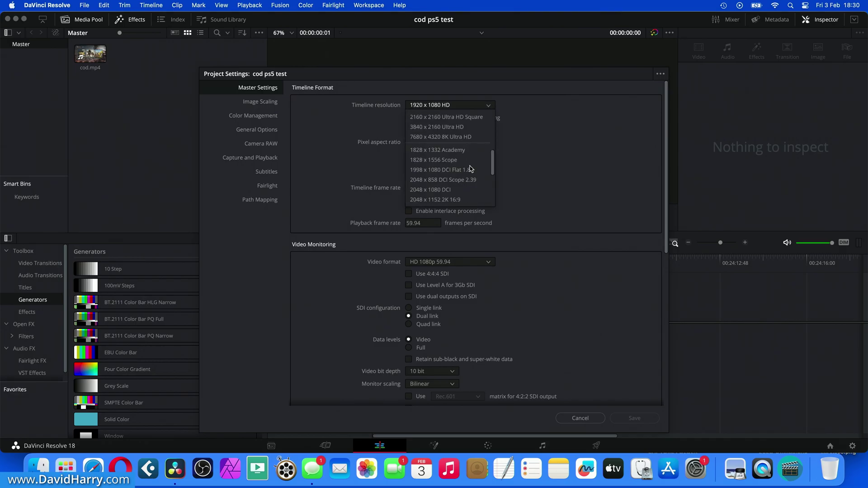
scroll(471, 169, "up", 3)
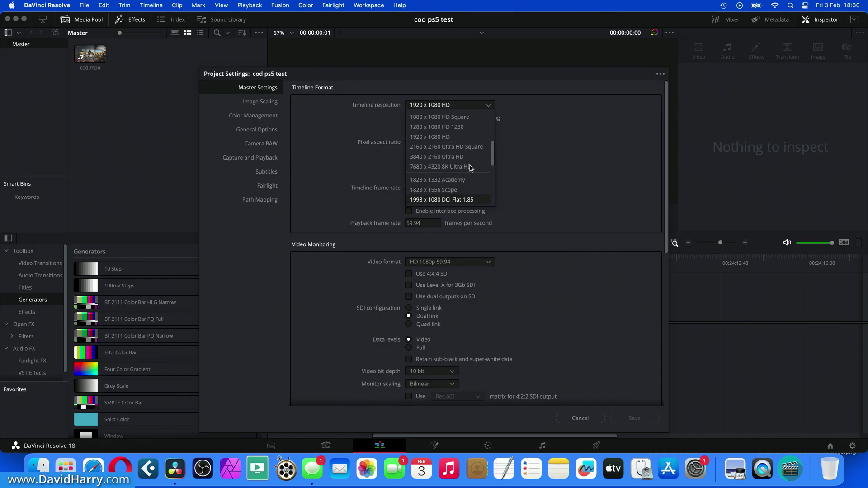
left_click(446, 158)
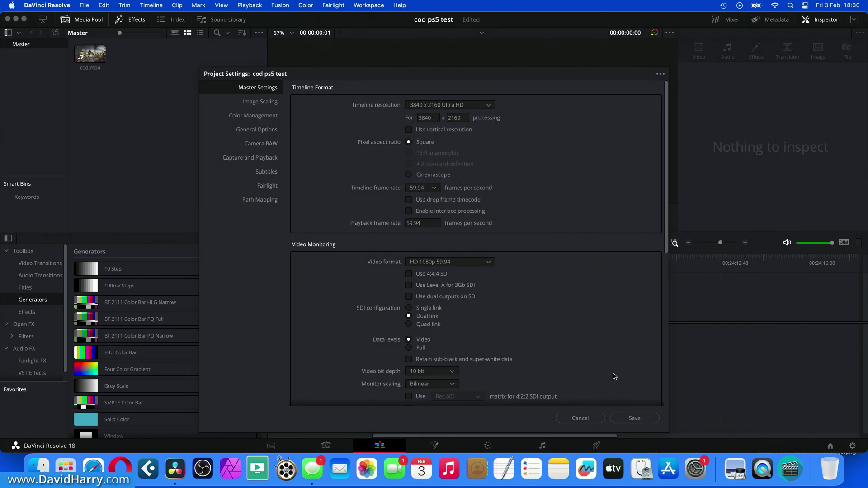
left_click(642, 423)
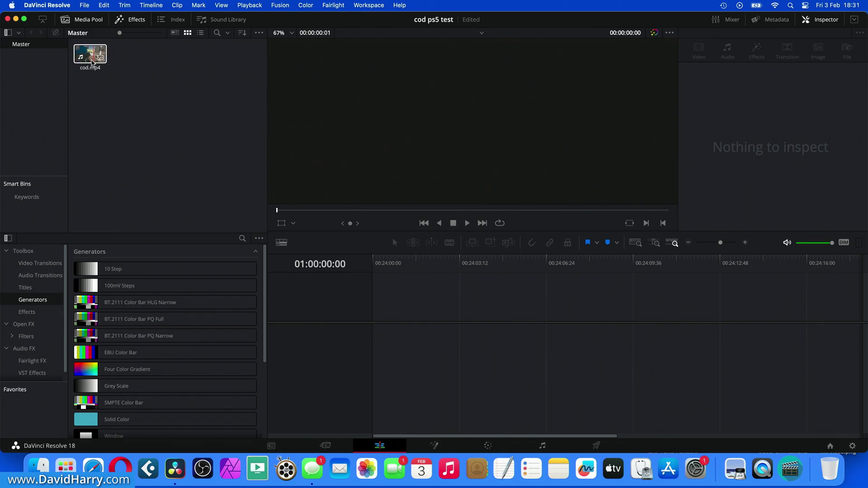
Step: Drag cod.mp4 onto a new Timeline 1, then play and scrub the footage to around 01:08
left_click_drag(91, 61, 382, 343)
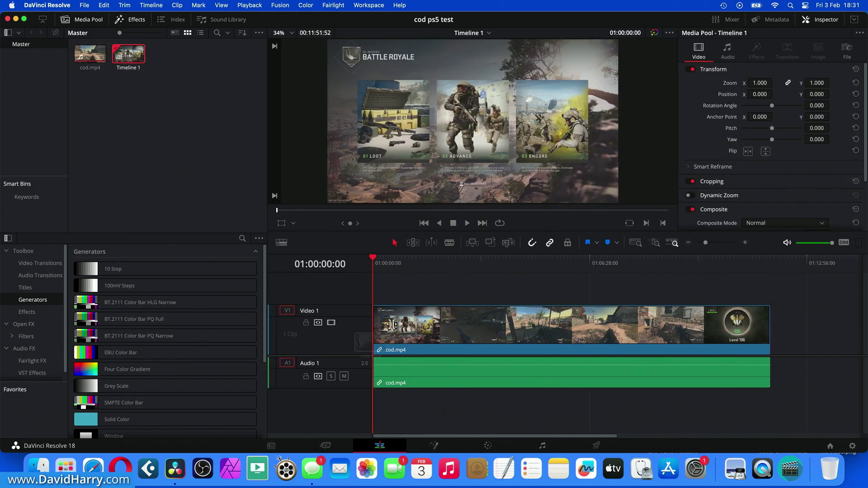
left_click(397, 264)
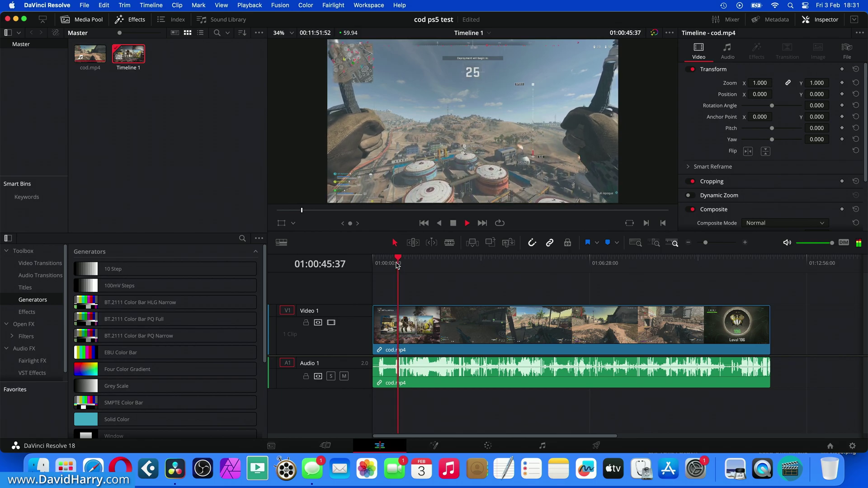
key("space")
left_click_drag(396, 264, 673, 304)
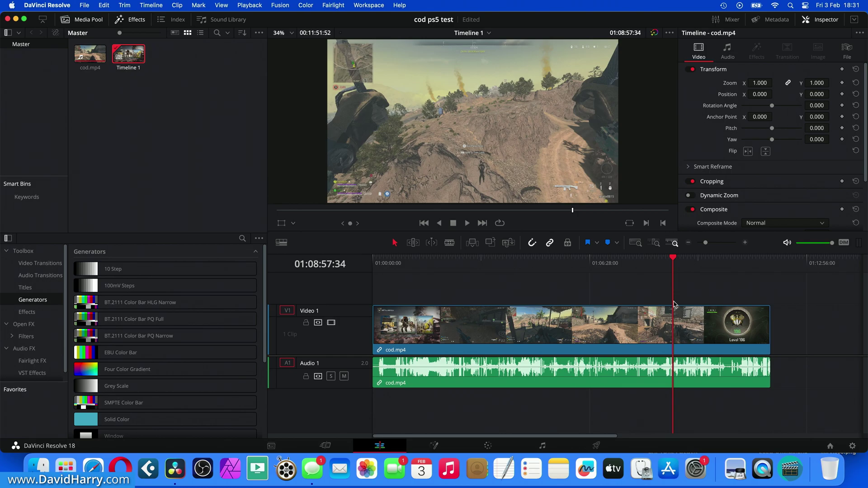
Step: Switch the cod.mp4 Media Pool clip's Data Levels attribute from Auto to Video and apply it
left_click(137, 150)
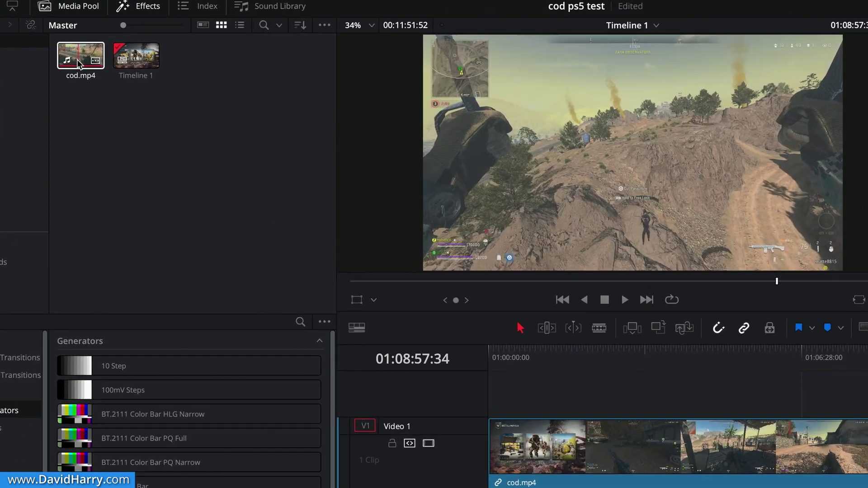
left_click(88, 55)
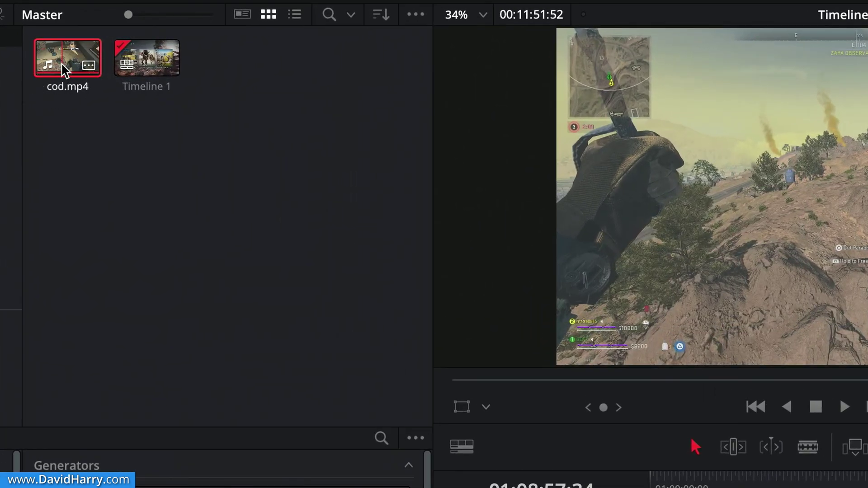
right_click(66, 68)
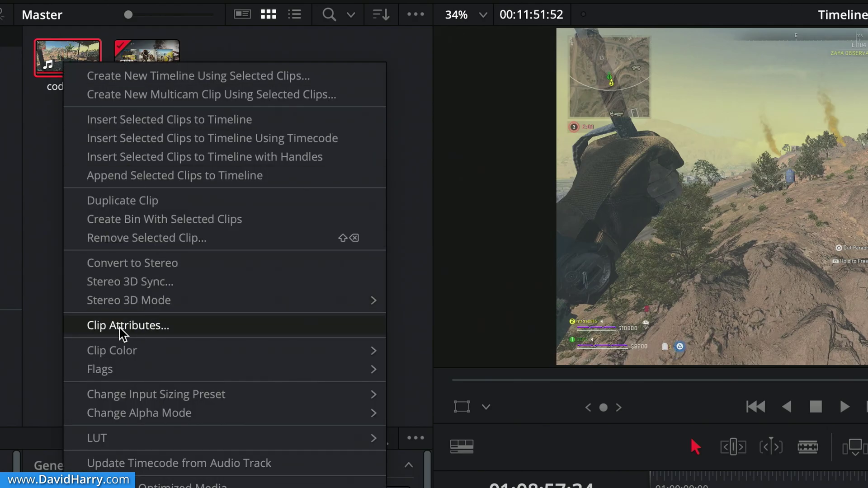
left_click(121, 328)
left_click_drag(727, 86, 213, 56)
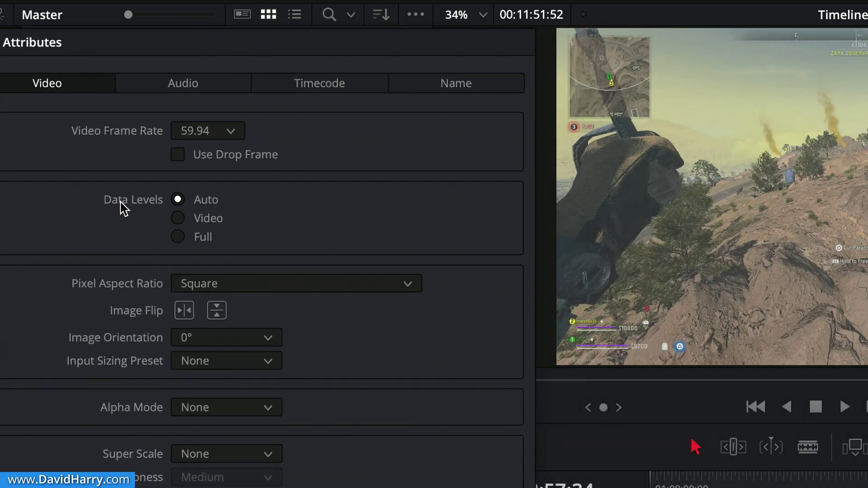
left_click(178, 220)
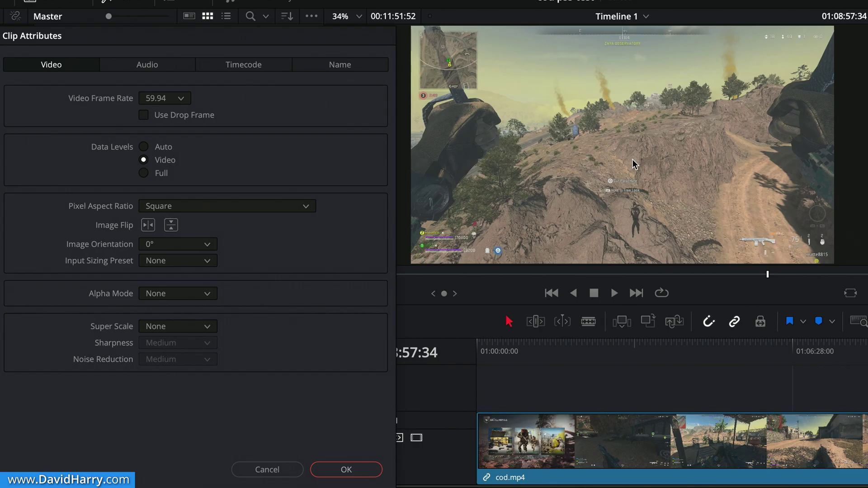
left_click(346, 471)
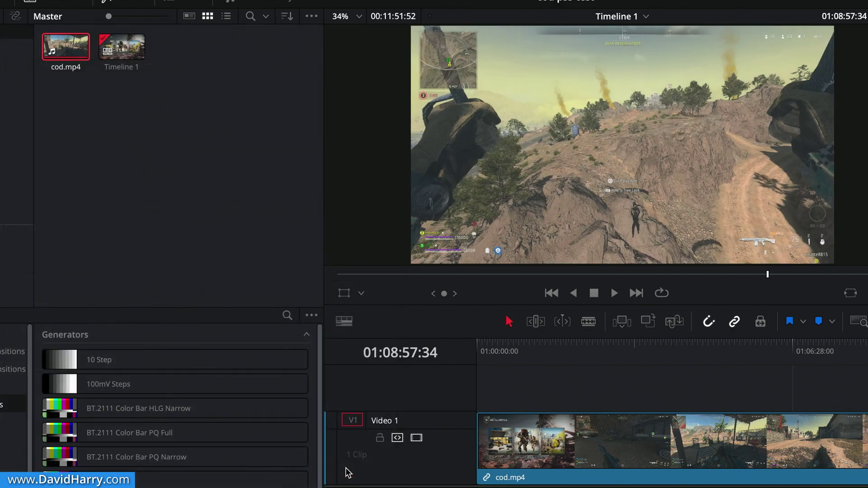